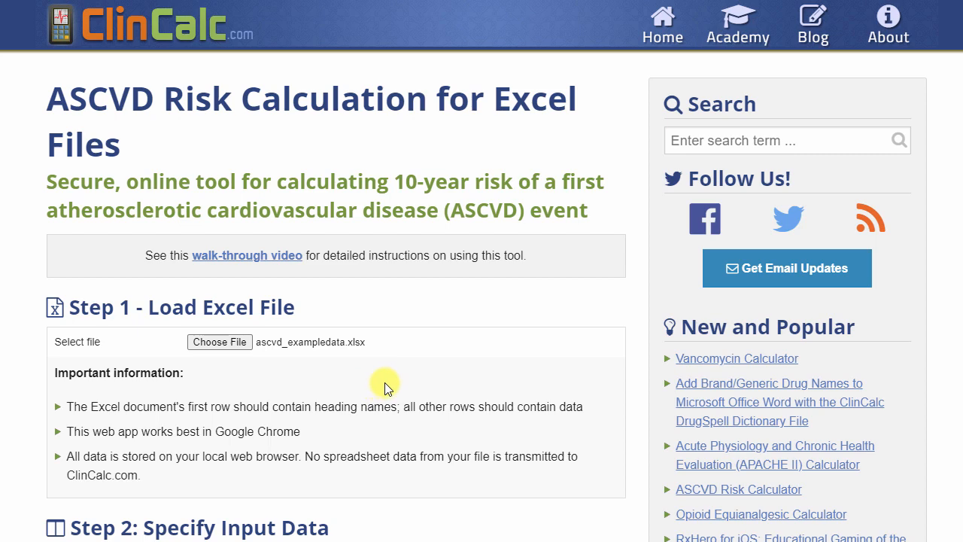
Map the Sex variable to the sex column and set its Male encoding to 1
{"action": "scroll", "coordinate": [386, 381], "scroll_direction": "down", "scroll_amount": 6}
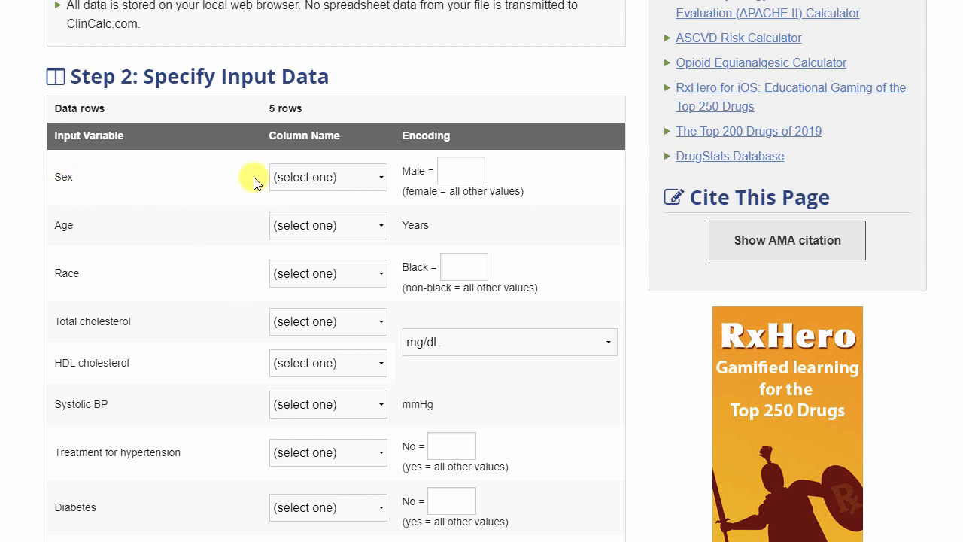
{"action": "left_click", "coordinate": [316, 178]}
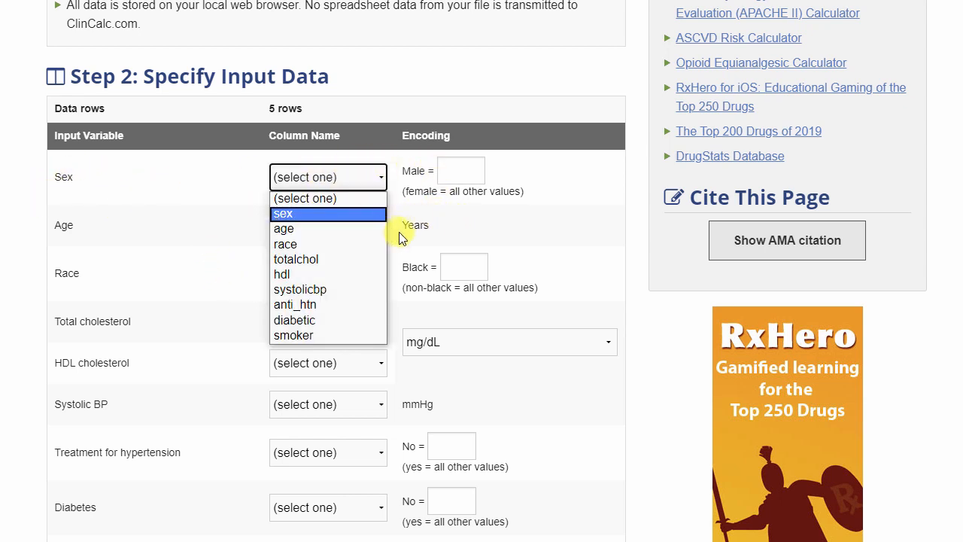
{"action": "left_click", "coordinate": [306, 216]}
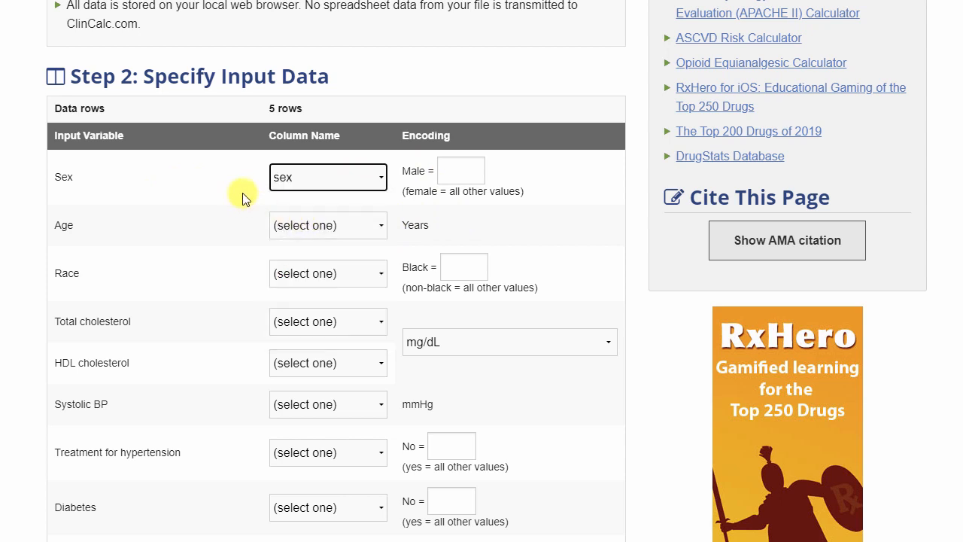
{"action": "left_click", "coordinate": [449, 170]}
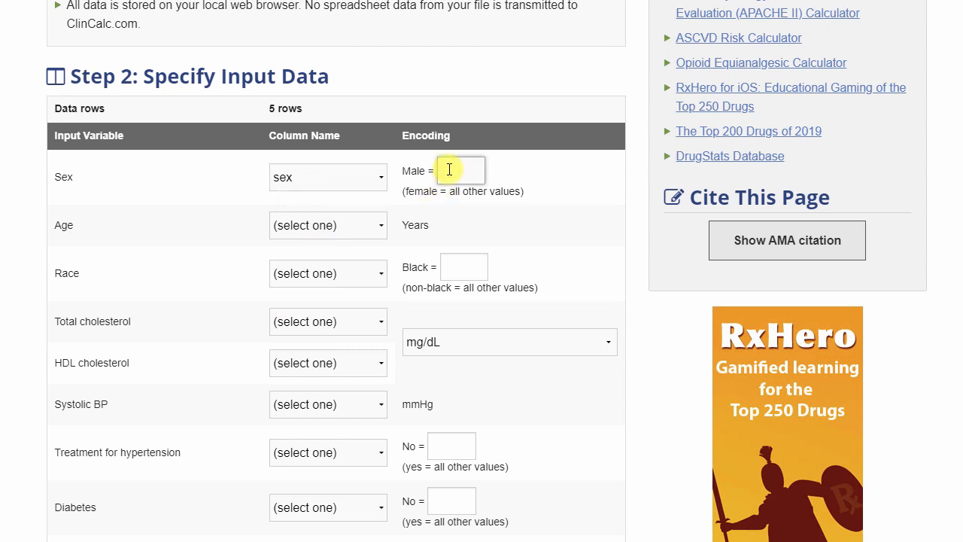
{"action": "type", "text": "1"}
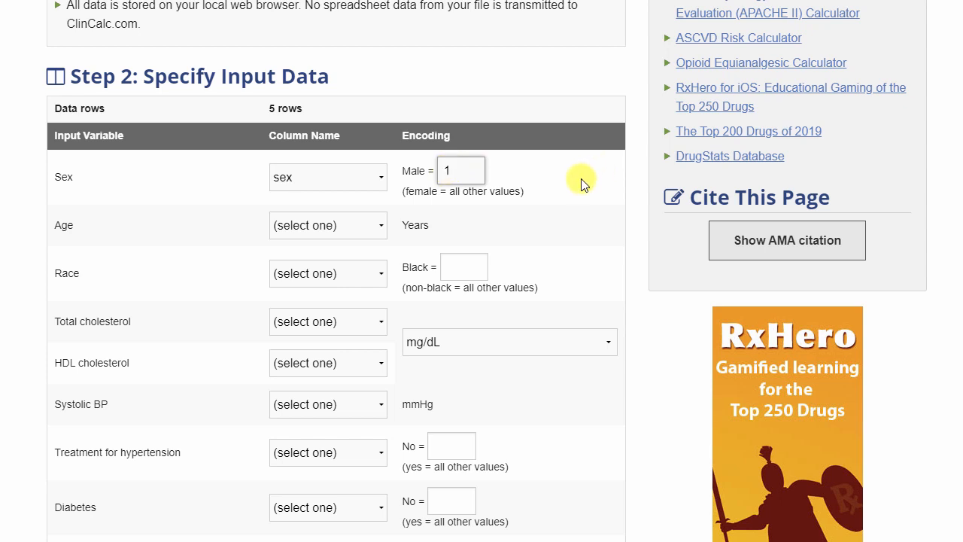
Map Age to the age column and Race to the race column, with Black encoded as 1
{"action": "left_click", "coordinate": [329, 224]}
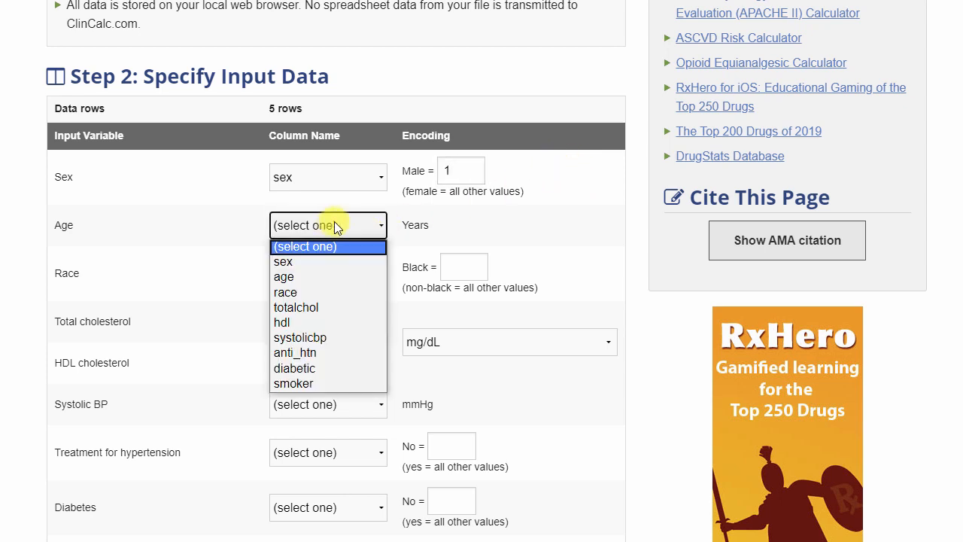
{"action": "left_click", "coordinate": [302, 279]}
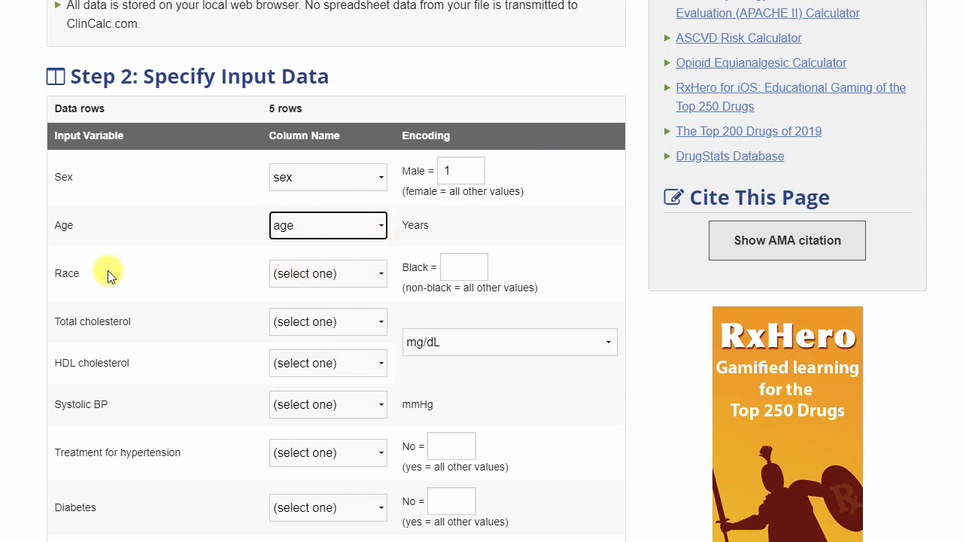
{"action": "left_click", "coordinate": [346, 274]}
{"action": "left_click", "coordinate": [350, 340]}
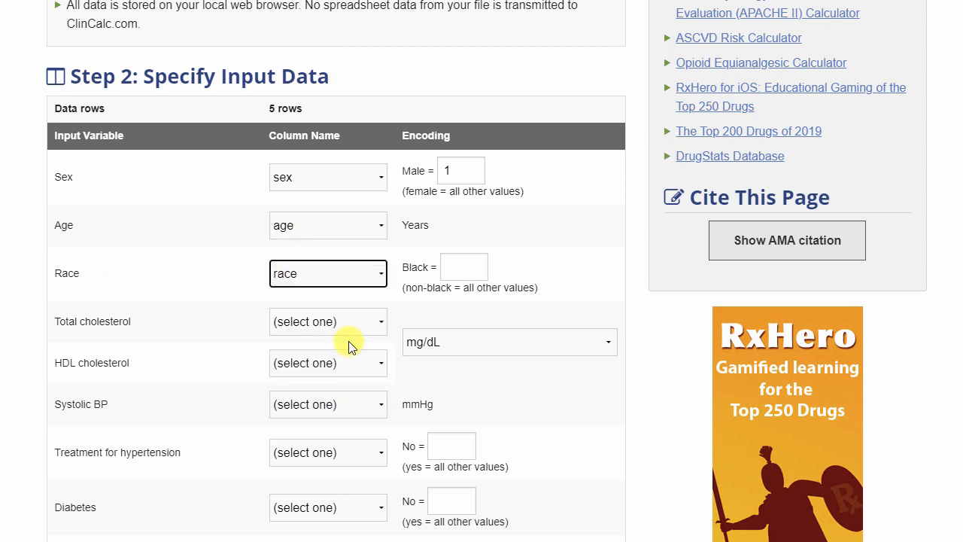
{"action": "left_click", "coordinate": [473, 268]}
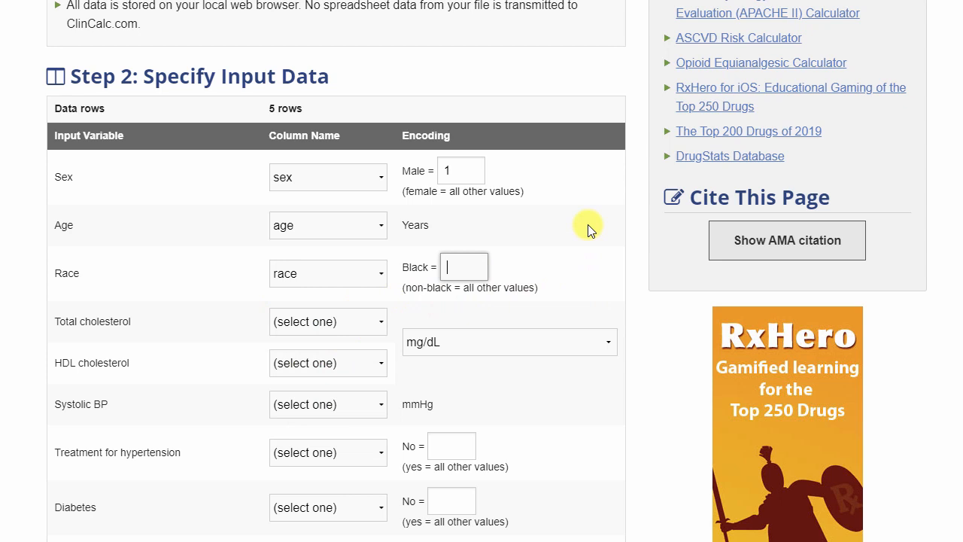
{"action": "type", "text": "1"}
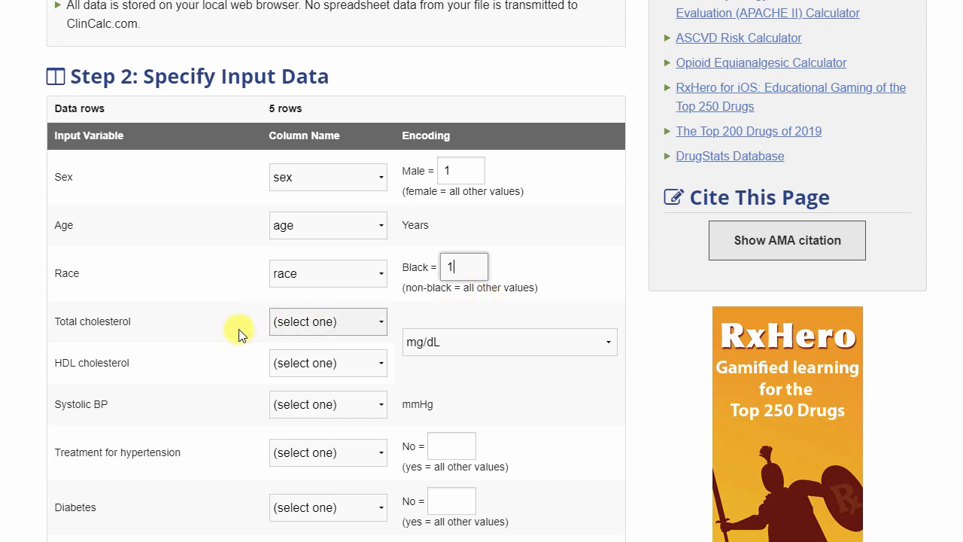
Map Total cholesterol to totalchol and HDL cholesterol to hdl, choosing mg/dL as the cholesterol unit
{"action": "left_click", "coordinate": [363, 323]}
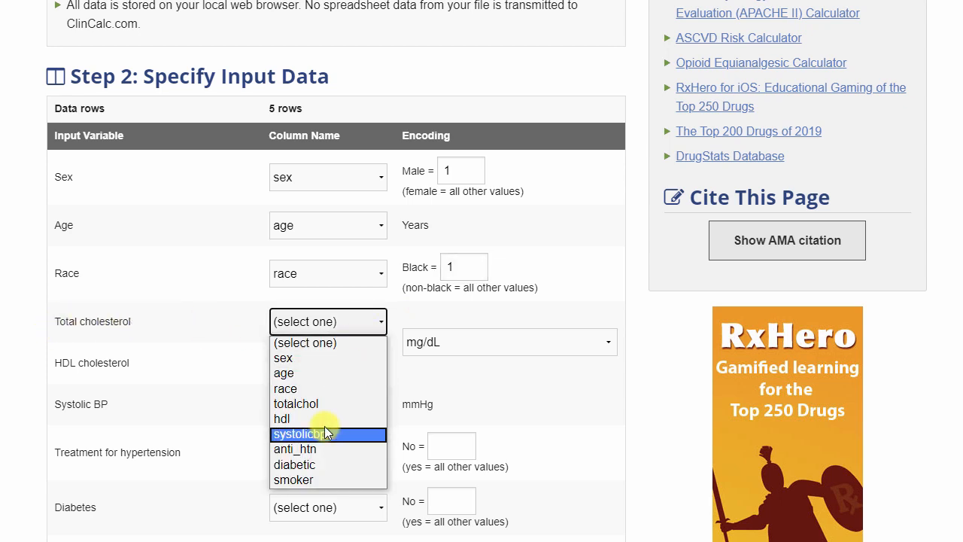
{"action": "left_click", "coordinate": [330, 403]}
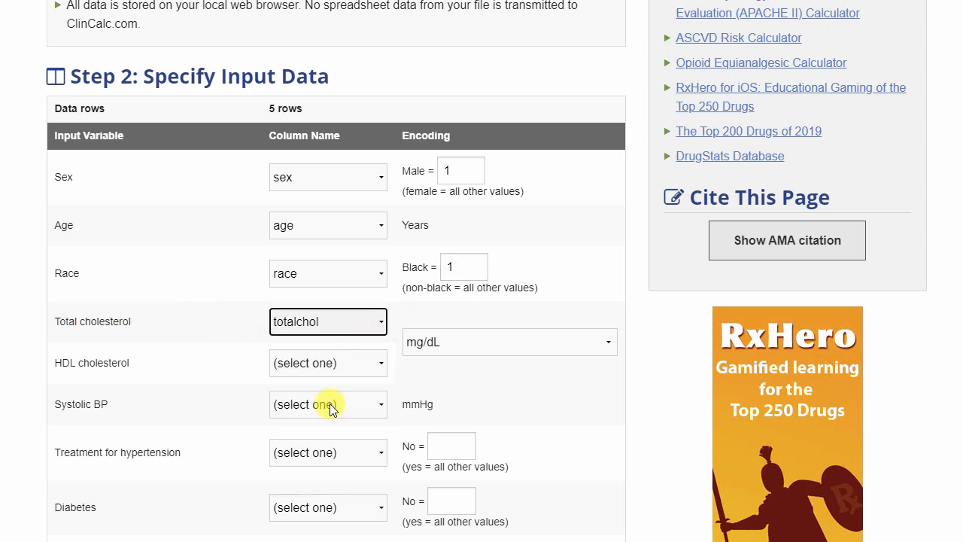
{"action": "left_click", "coordinate": [335, 365]}
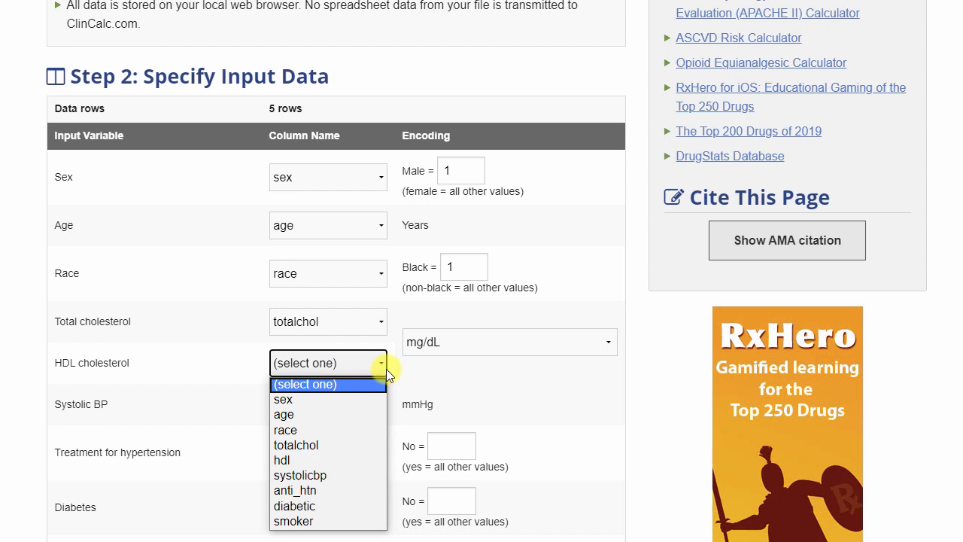
{"action": "left_click", "coordinate": [335, 460]}
{"action": "scroll", "coordinate": [350, 423], "scroll_direction": "down", "scroll_amount": 1}
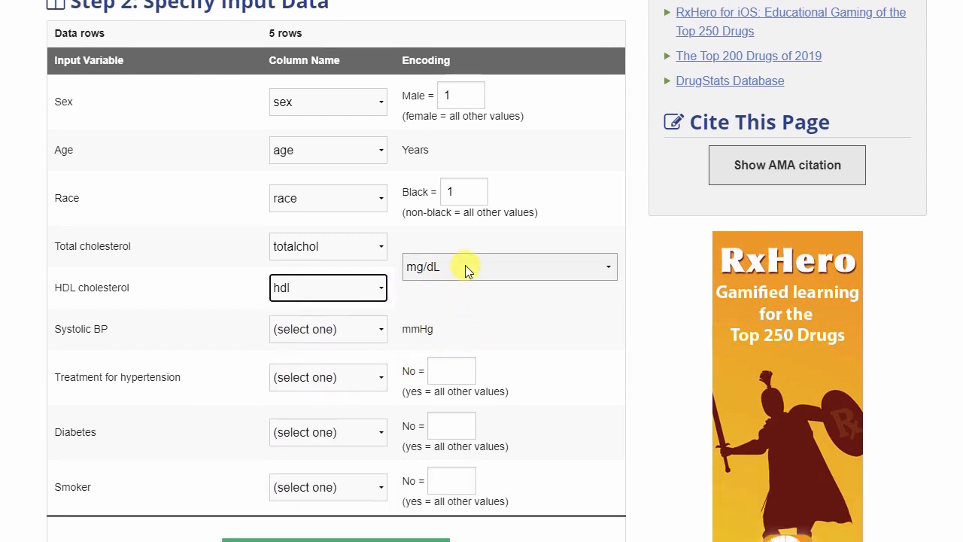
{"action": "left_click", "coordinate": [502, 272]}
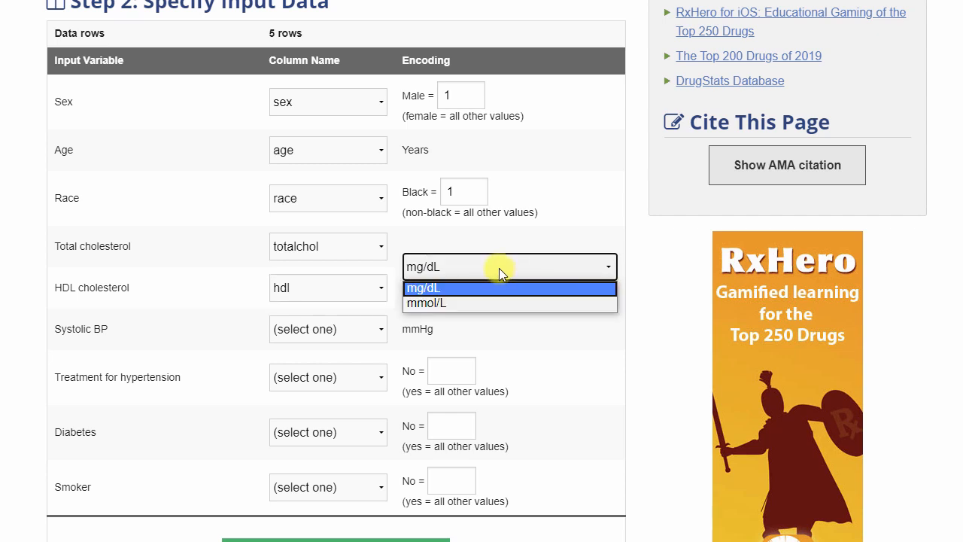
{"action": "left_click", "coordinate": [450, 289]}
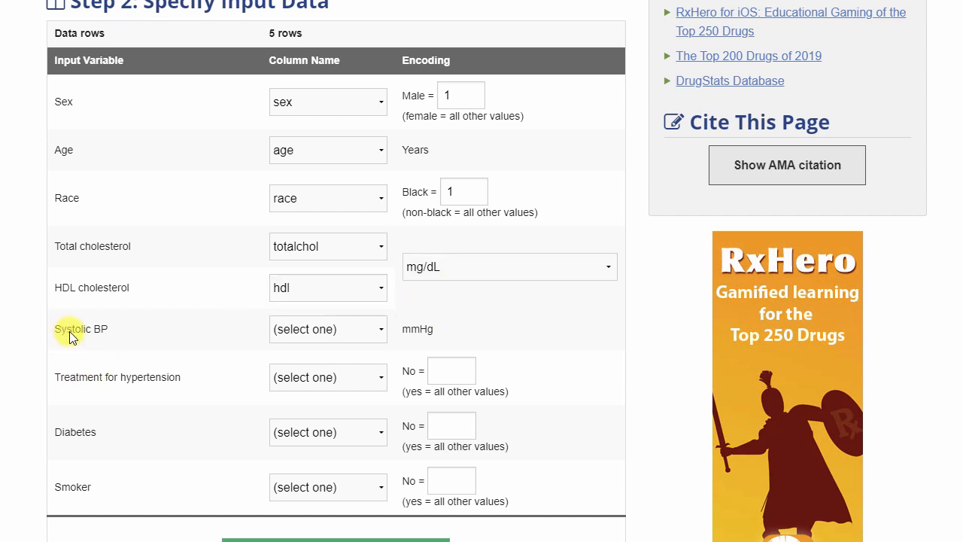
Map Systolic BP to systolicbp and Treatment for hypertension to anti_htn with No encoded as 0
{"action": "left_click", "coordinate": [336, 330]}
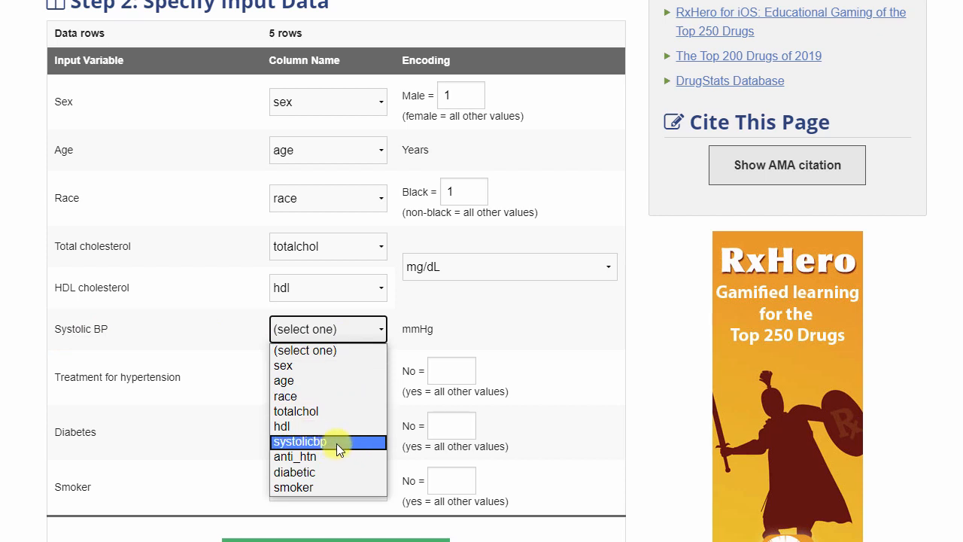
{"action": "left_click", "coordinate": [337, 443]}
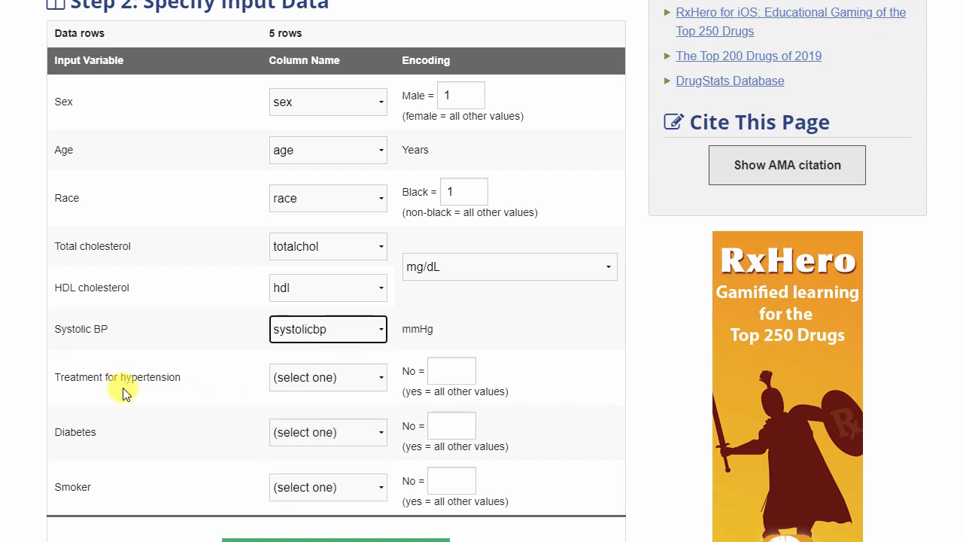
{"action": "scroll", "coordinate": [181, 361], "scroll_direction": "down", "scroll_amount": 1}
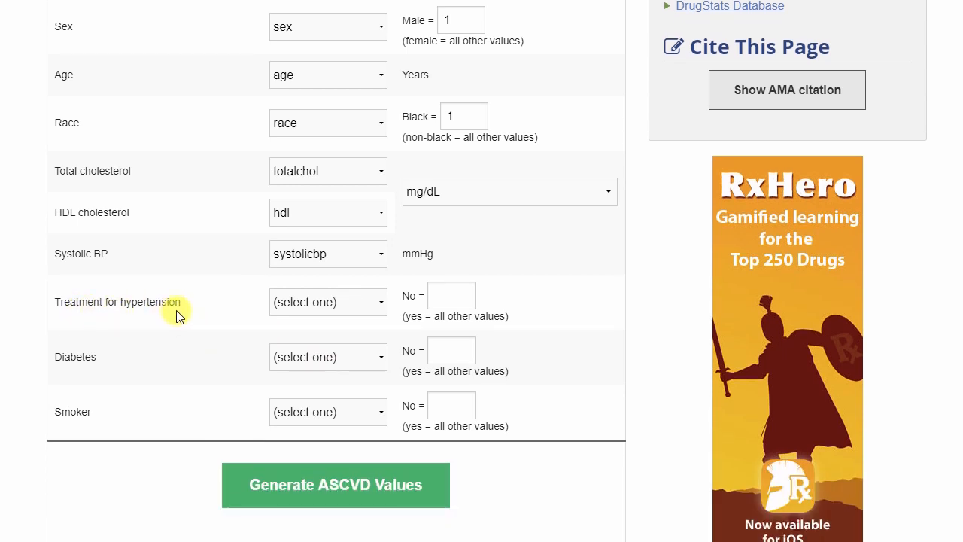
{"action": "left_click", "coordinate": [321, 305]}
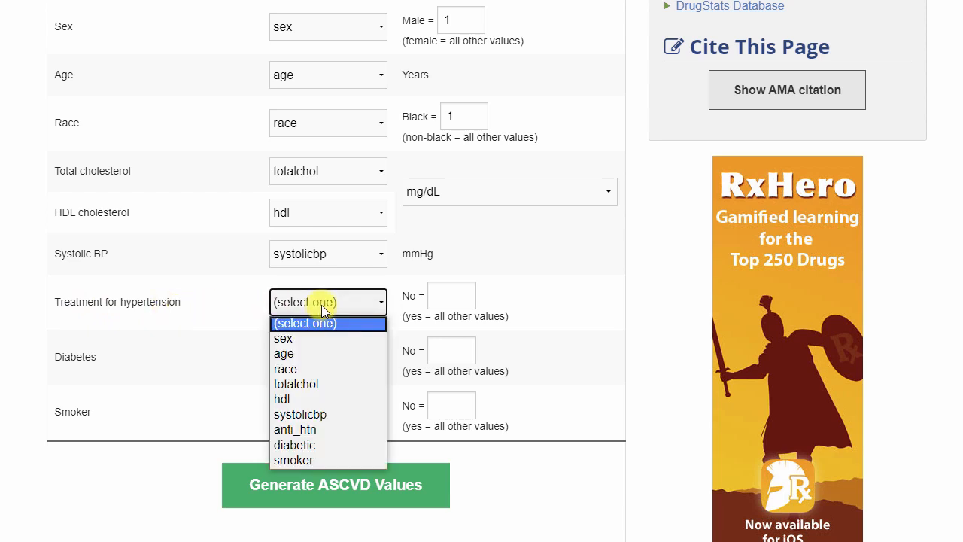
{"action": "left_click", "coordinate": [322, 428]}
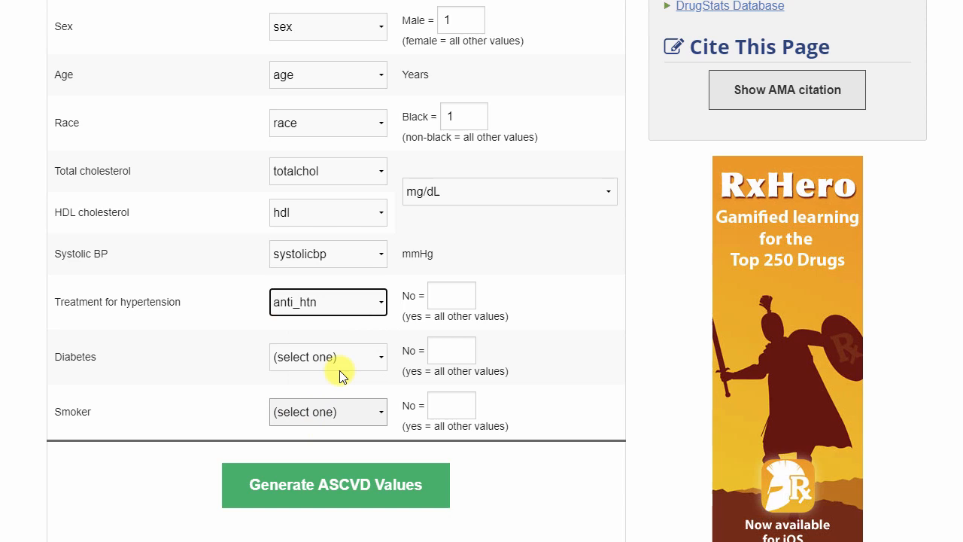
{"action": "left_click", "coordinate": [449, 299]}
{"action": "type", "text": "0"}
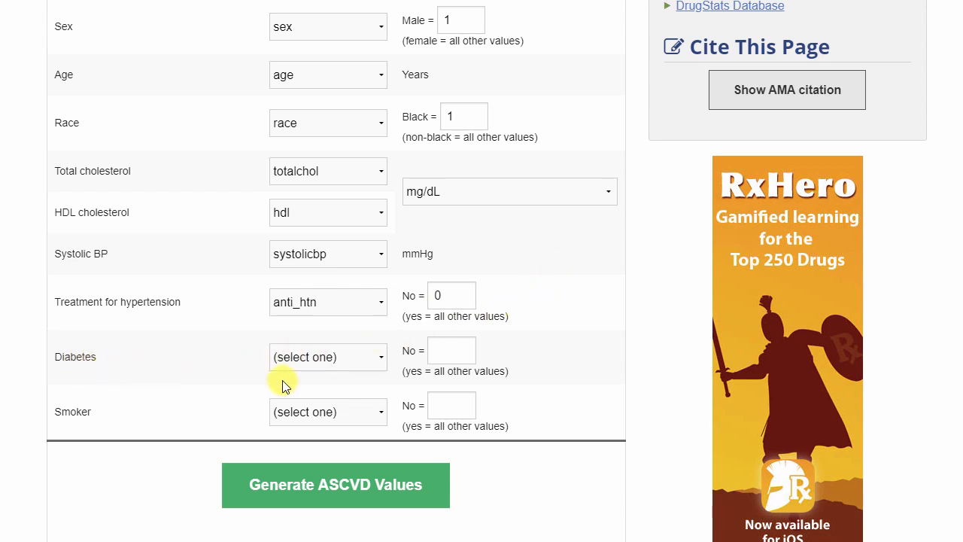
Map Diabetes to the diabetic column and set its No encoding to 0
{"action": "left_click", "coordinate": [337, 361]}
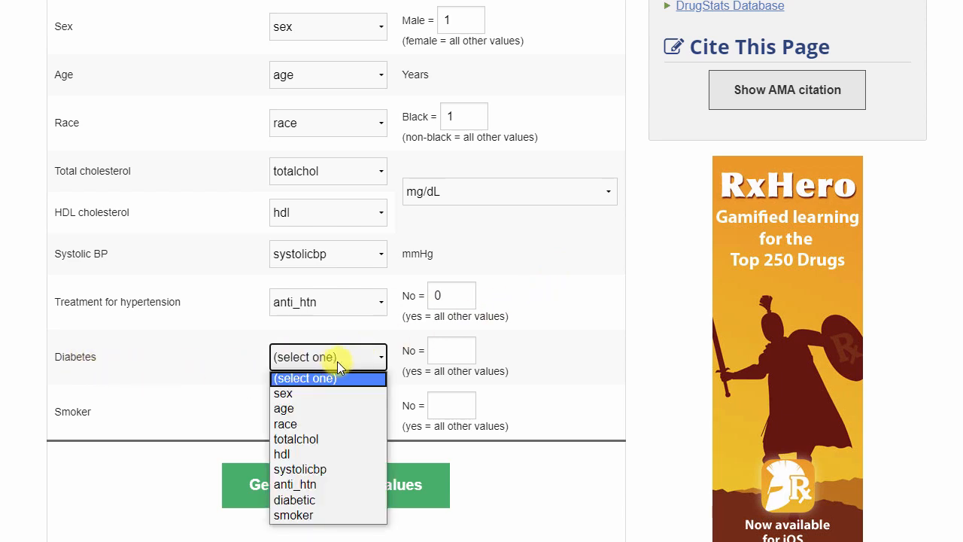
{"action": "left_click", "coordinate": [340, 500]}
{"action": "left_click", "coordinate": [446, 347]}
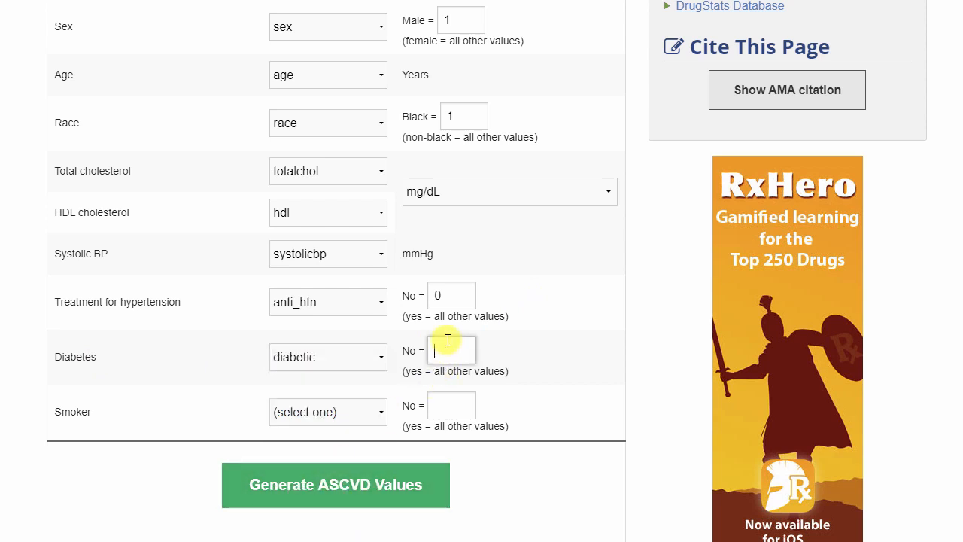
{"action": "type", "text": "0"}
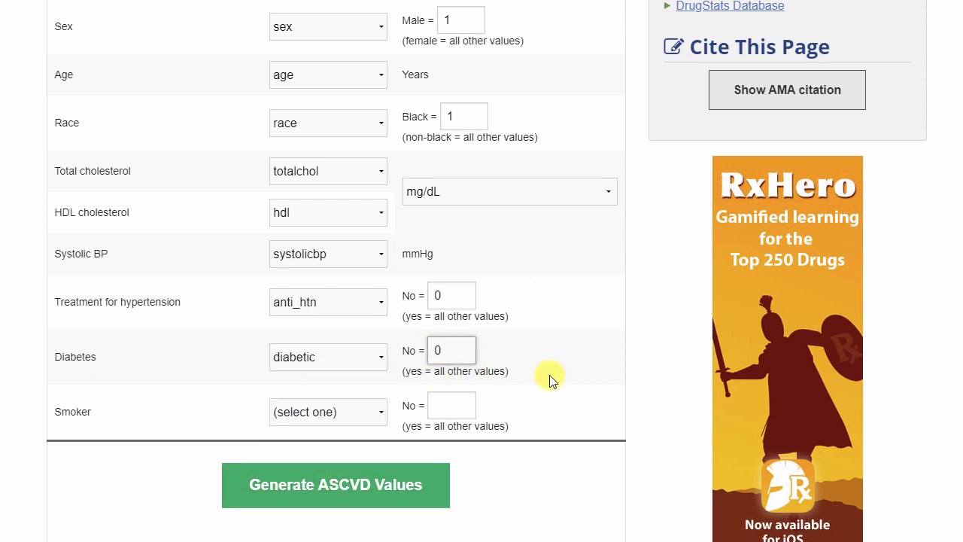
Map Smoker to the smoker column and set its No encoding to 0
{"action": "left_click", "coordinate": [378, 407]}
{"action": "left_click", "coordinate": [342, 541]}
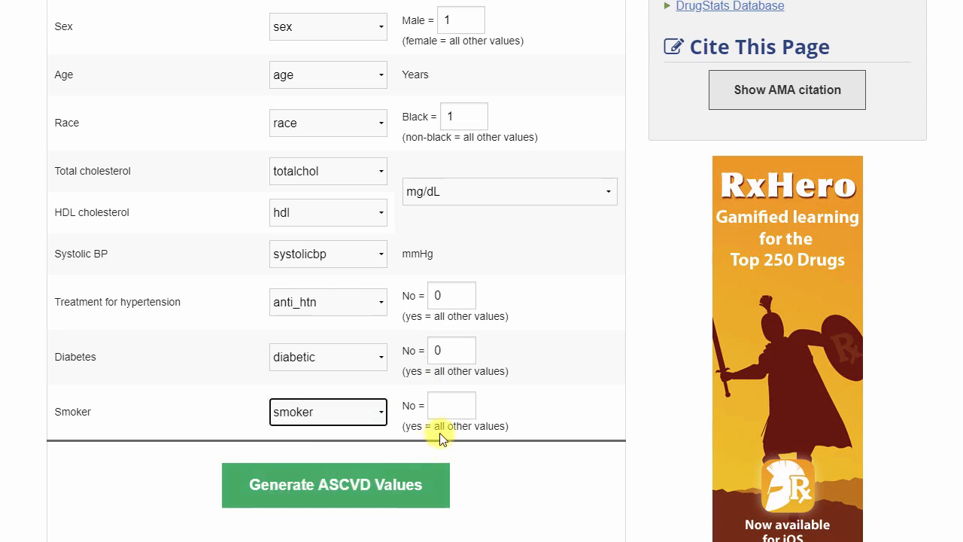
{"action": "left_click", "coordinate": [451, 404]}
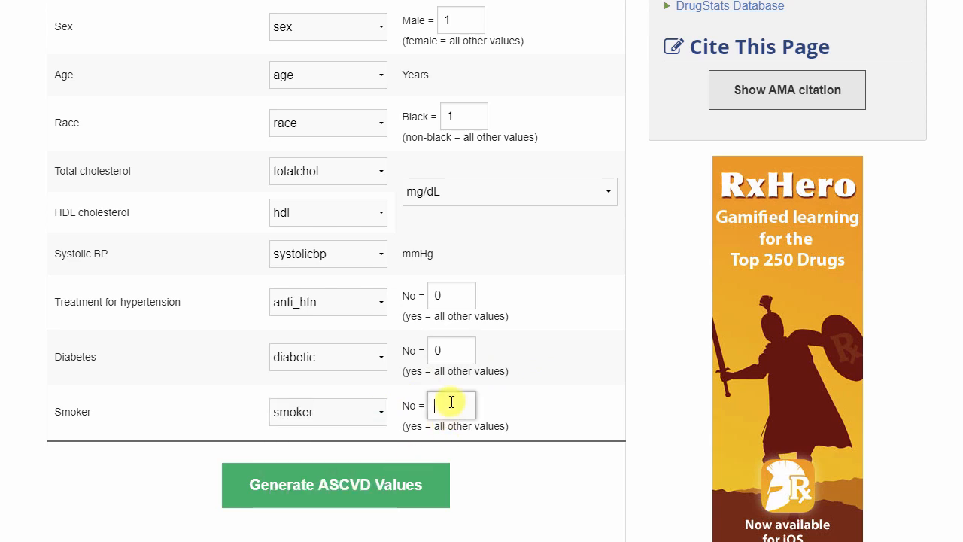
{"action": "type", "text": "0"}
{"action": "left_click", "coordinate": [549, 410]}
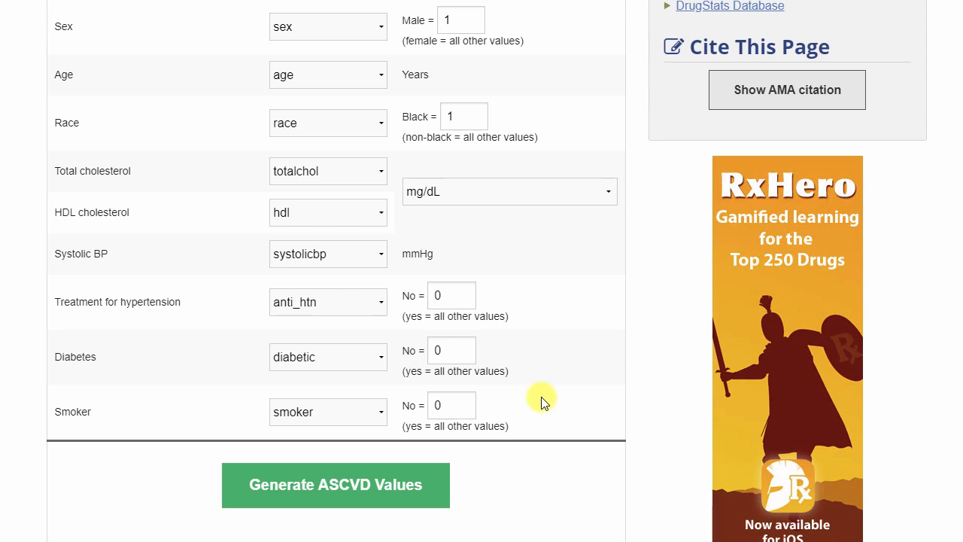
Generate the ASCVD values for the loaded data
{"action": "left_click", "coordinate": [387, 488]}
{"action": "scroll", "coordinate": [389, 488], "scroll_direction": "down", "scroll_amount": 5}
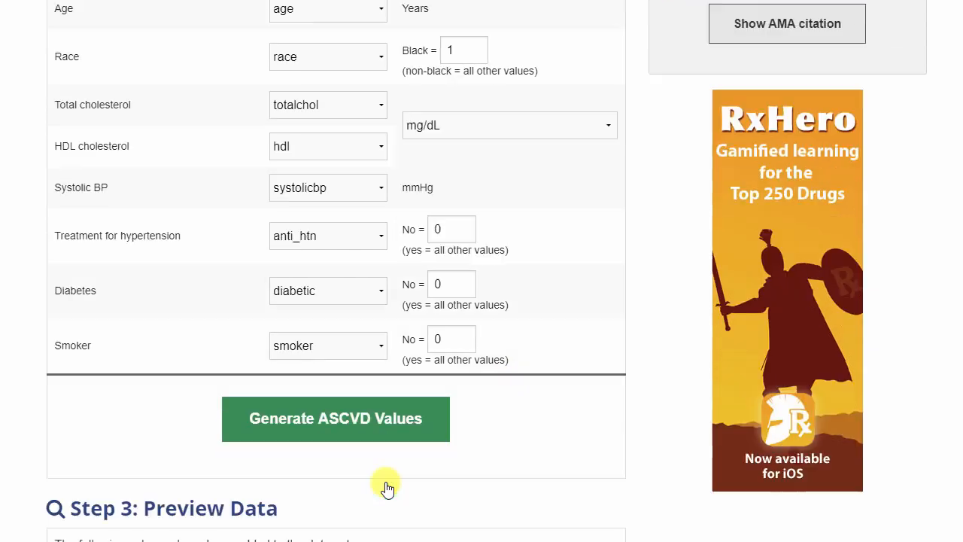
{"action": "scroll", "coordinate": [664, 296], "scroll_direction": "down", "scroll_amount": 2}
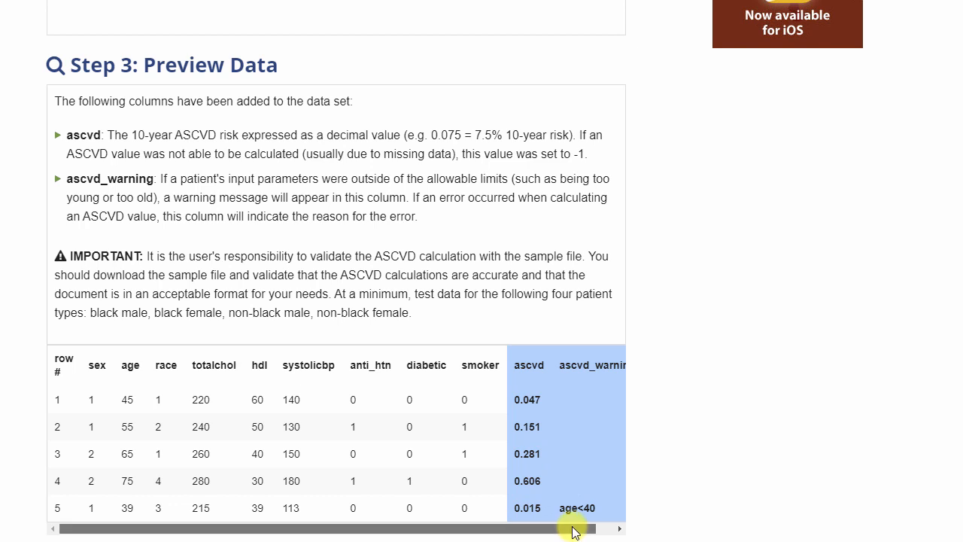
Examine the preview data table's added ascvd columns and the recommended test patient types
{"action": "left_click", "coordinate": [598, 529]}
{"action": "left_click_drag", "start_coordinate": [568, 533], "coordinate": [348, 509]}
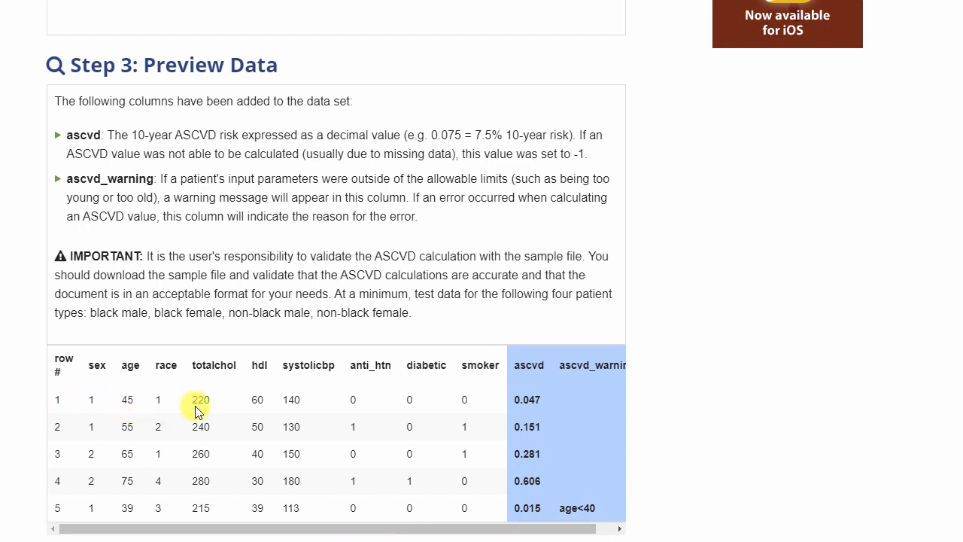
{"action": "left_click", "coordinate": [553, 407]}
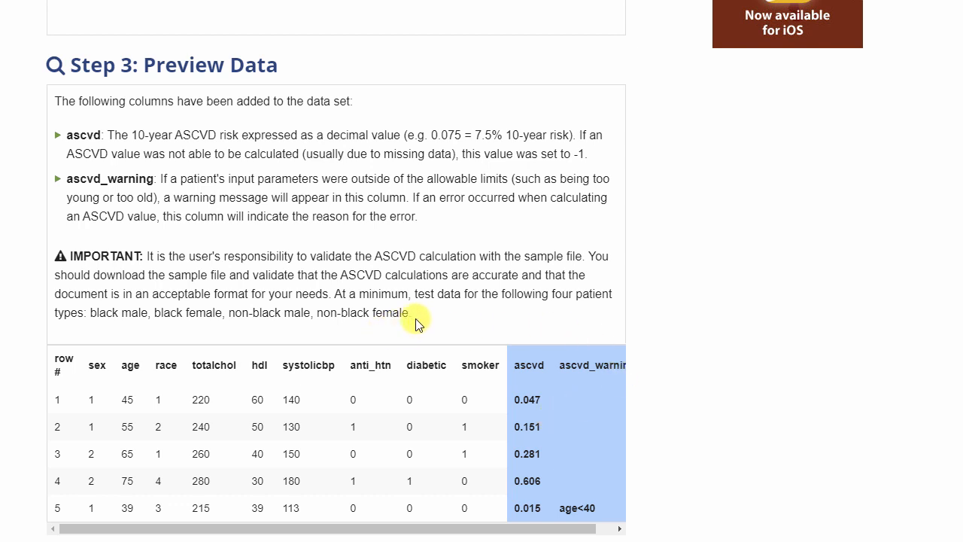
{"action": "left_click_drag", "start_coordinate": [413, 319], "coordinate": [91, 321]}
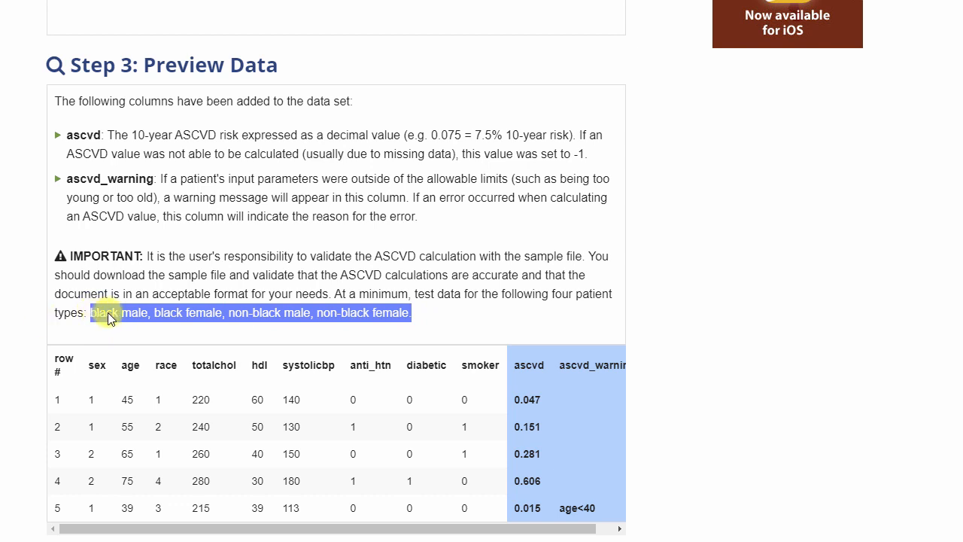
{"action": "left_click", "coordinate": [612, 330]}
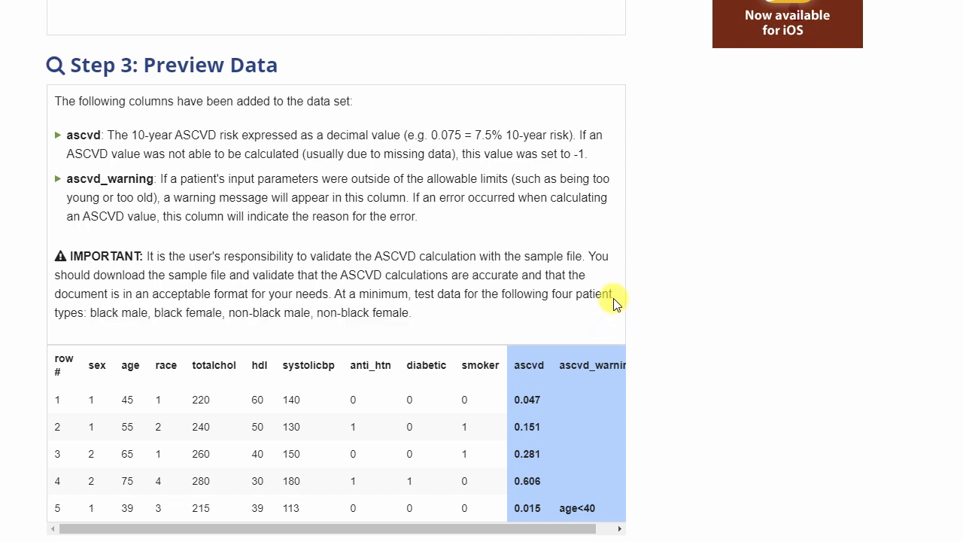
{"action": "left_click", "coordinate": [609, 530]}
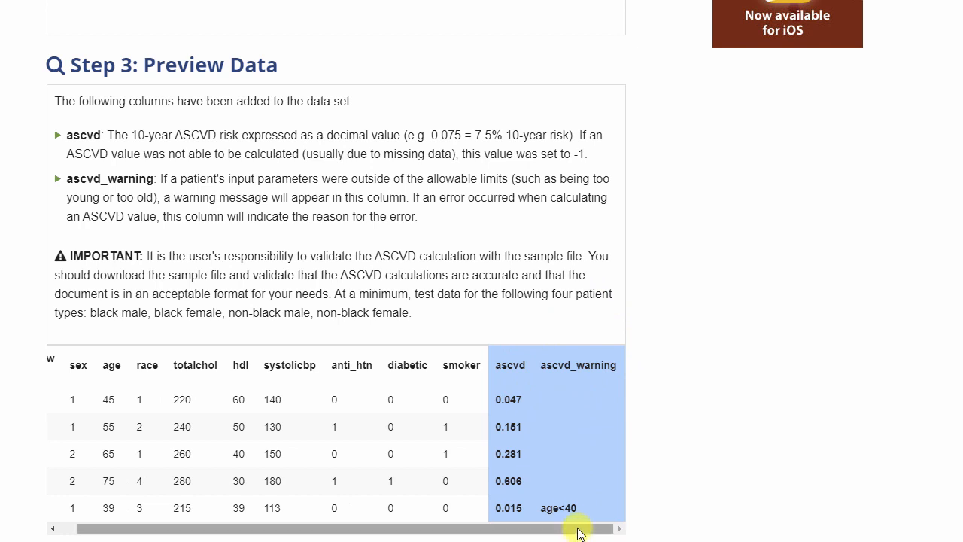
Examine the preview table's rows, including the fifth patient's age and its ascvd_warning entry
{"action": "left_click_drag", "start_coordinate": [577, 529], "coordinate": [520, 529]}
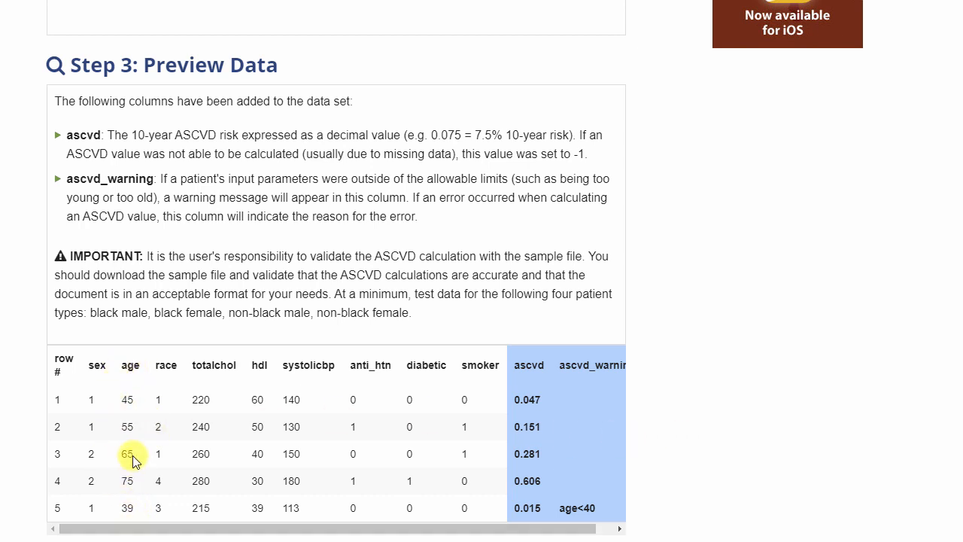
{"action": "double_click", "coordinate": [124, 514]}
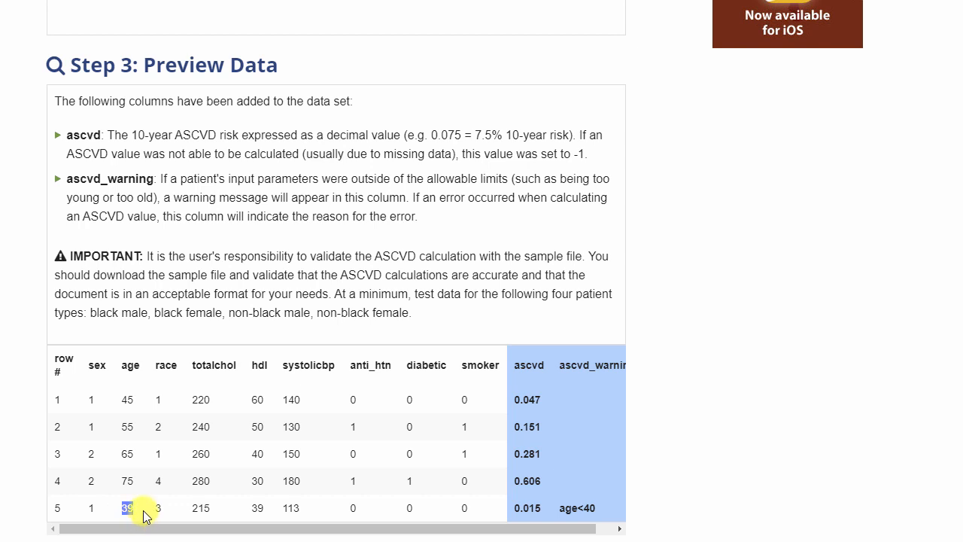
{"action": "left_click", "coordinate": [146, 516]}
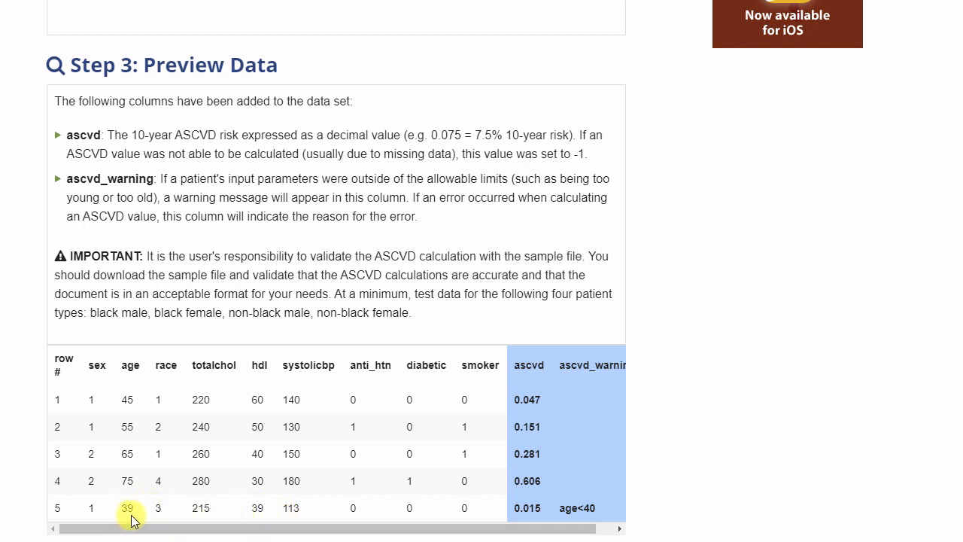
{"action": "left_click_drag", "start_coordinate": [604, 514], "coordinate": [548, 516]}
{"action": "left_click", "coordinate": [605, 512]}
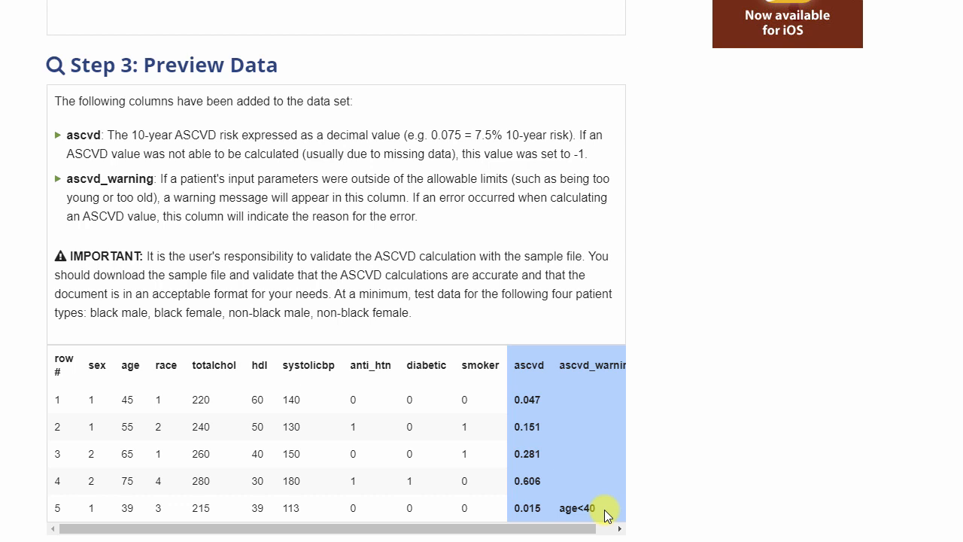
{"action": "left_click", "coordinate": [602, 528]}
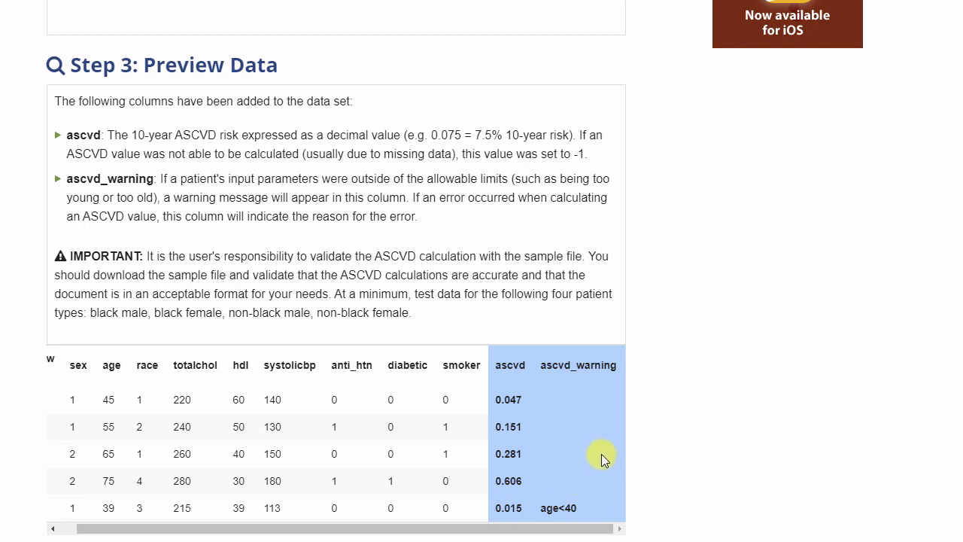
Switch to the Excel sample file and compare its ascvd and ascvd_warning columns with the preview
{"action": "scroll", "coordinate": [601, 453], "scroll_direction": "down", "scroll_amount": 1}
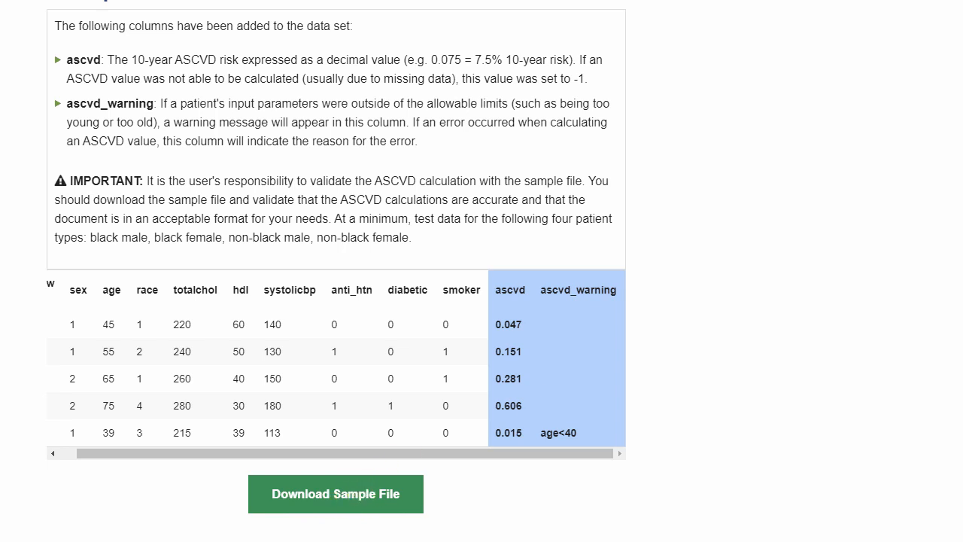
{"action": "left_click_drag", "start_coordinate": [962, 21], "coordinate": [592, 0]}
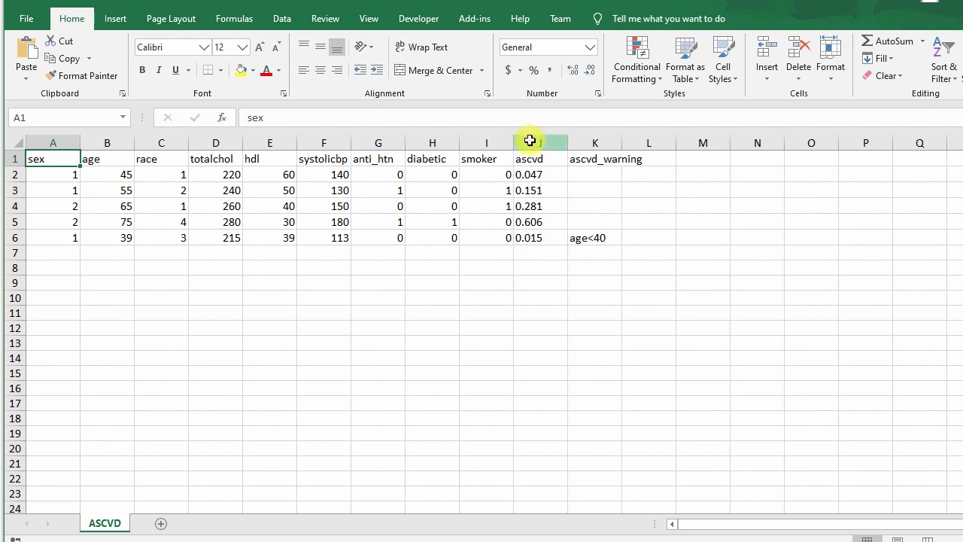
{"action": "left_click_drag", "start_coordinate": [531, 142], "coordinate": [591, 142]}
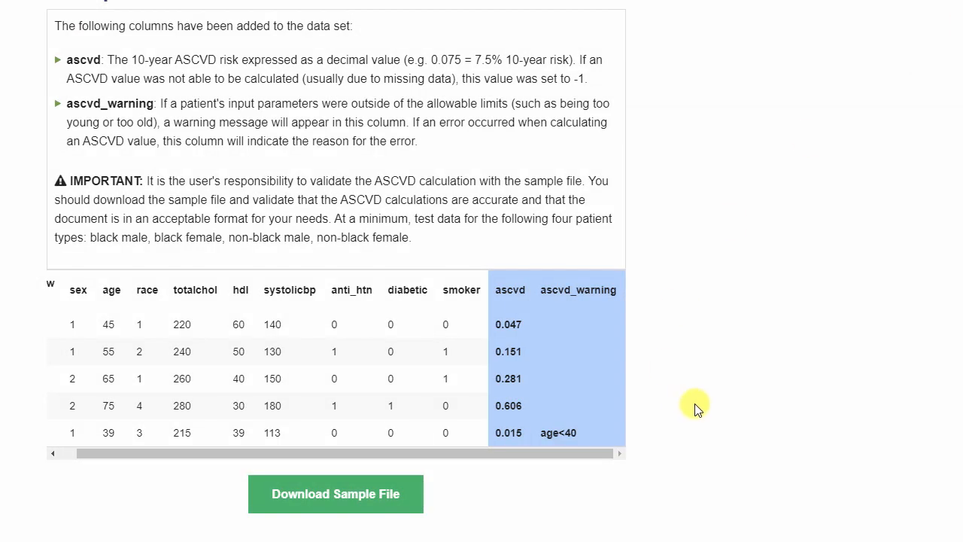
Enter the purchaser's e-mail address in the download token purchase form
{"action": "scroll", "coordinate": [739, 382], "scroll_direction": "down", "scroll_amount": 4}
{"action": "scroll", "coordinate": [739, 383], "scroll_direction": "down", "scroll_amount": 2}
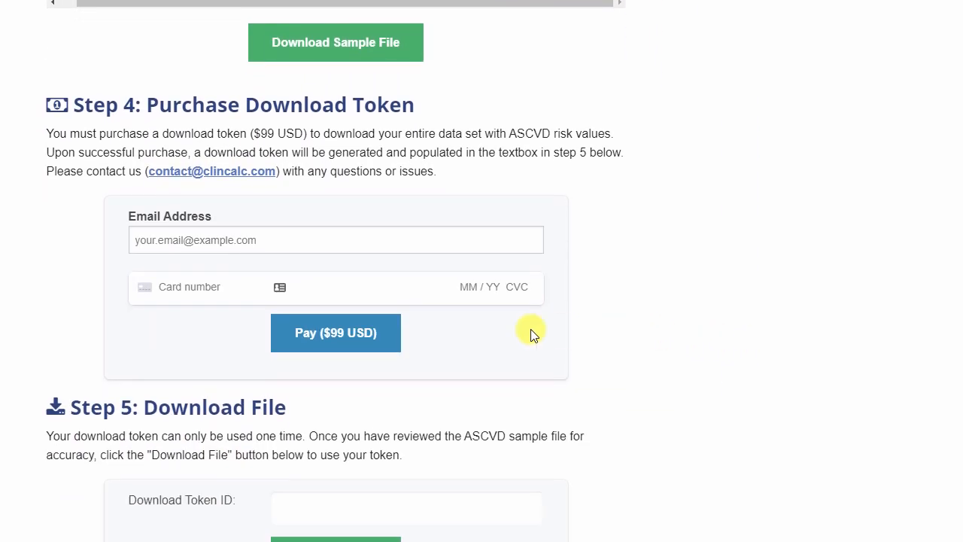
{"action": "left_click", "coordinate": [243, 239]}
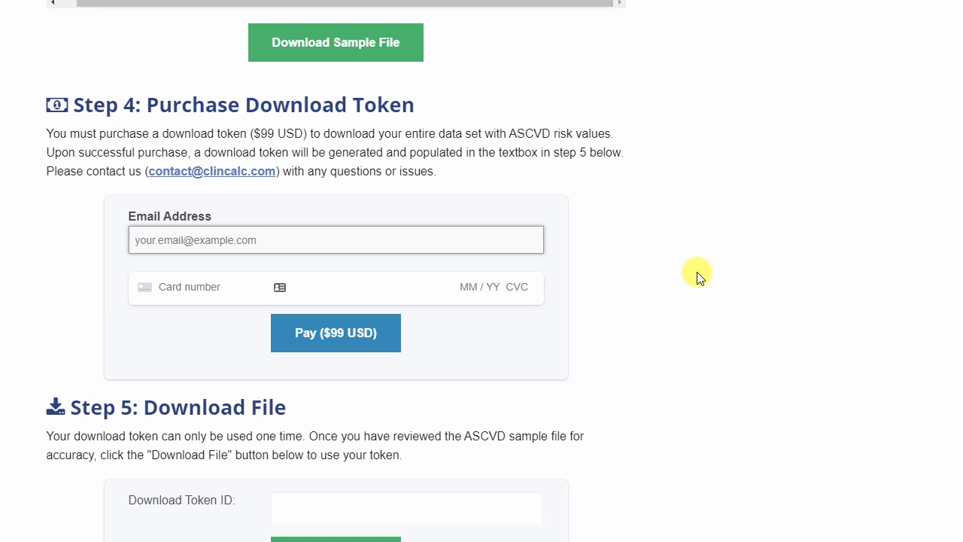
{"action": "type", "text": "myemail"}
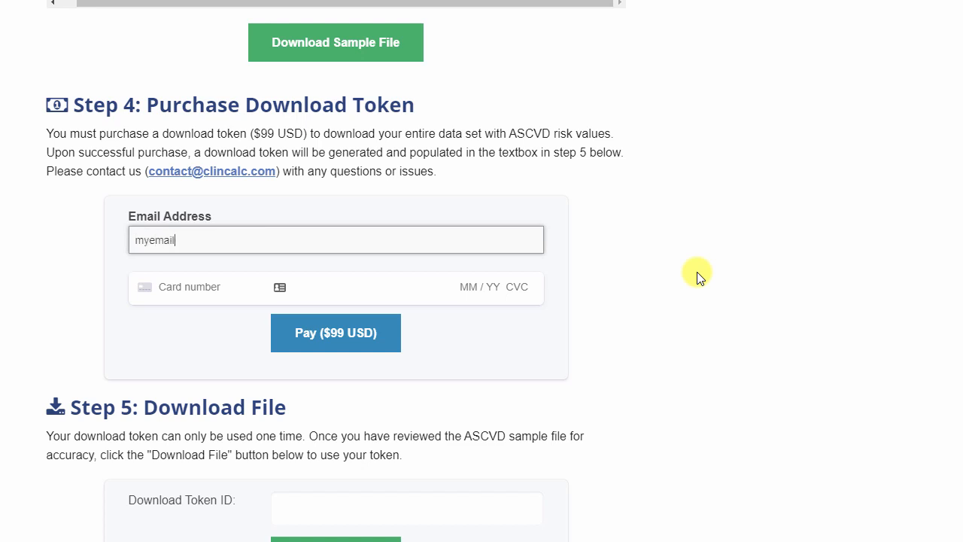
{"action": "type", "text": "@email.com"}
{"action": "key", "text": "Tab"}
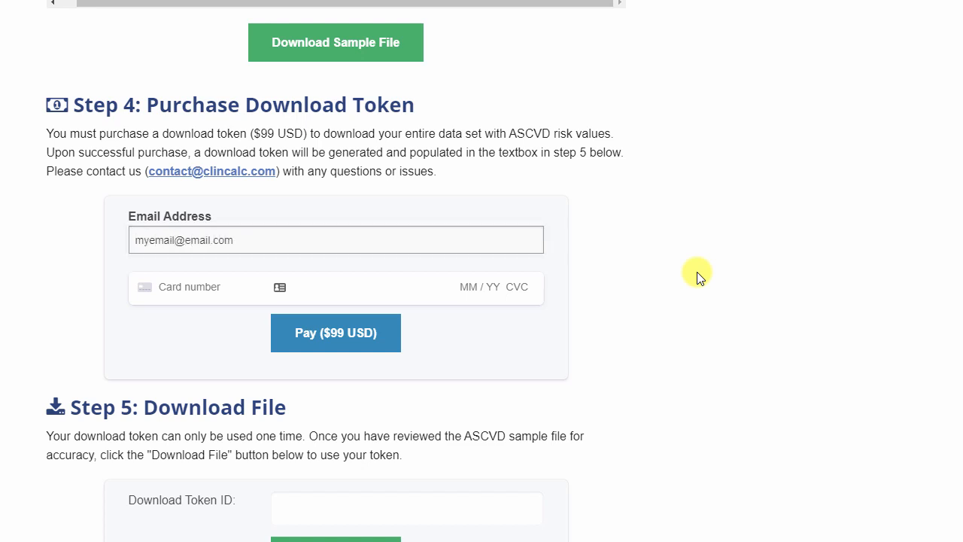
Enter the card number, expiry date, CVC and ZIP, and pay $99 USD for the download token
{"action": "type", "text": "4242 42"}
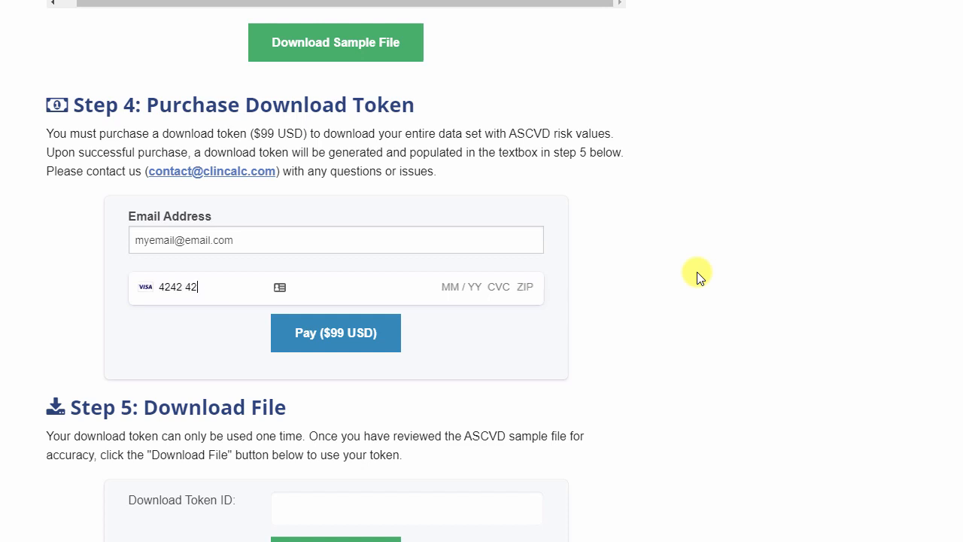
{"action": "type", "text": "42 4242 4242 02 / 22 222 22222"}
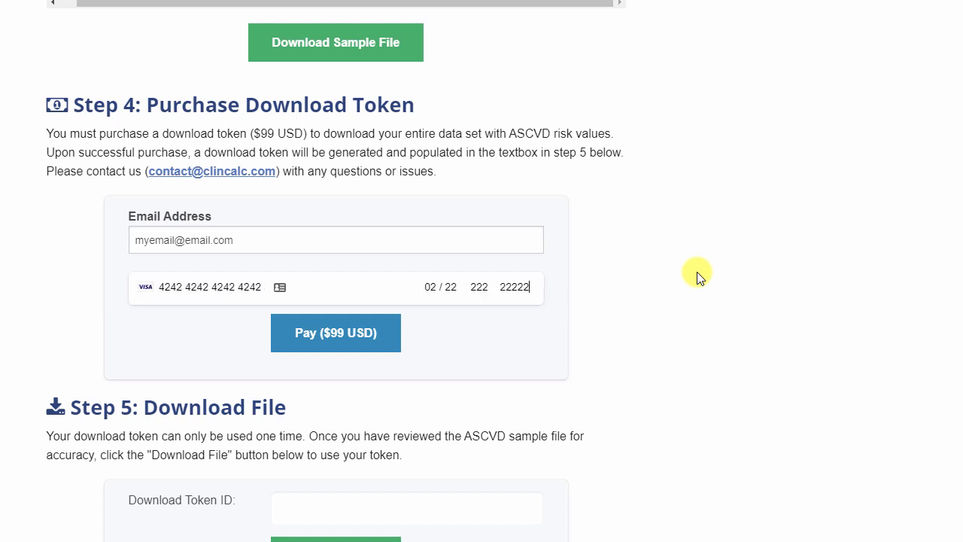
{"action": "left_click", "coordinate": [348, 335]}
Examine the generated download token identifier and the token filled into the download section
{"action": "scroll", "coordinate": [606, 314], "scroll_direction": "down", "scroll_amount": 1}
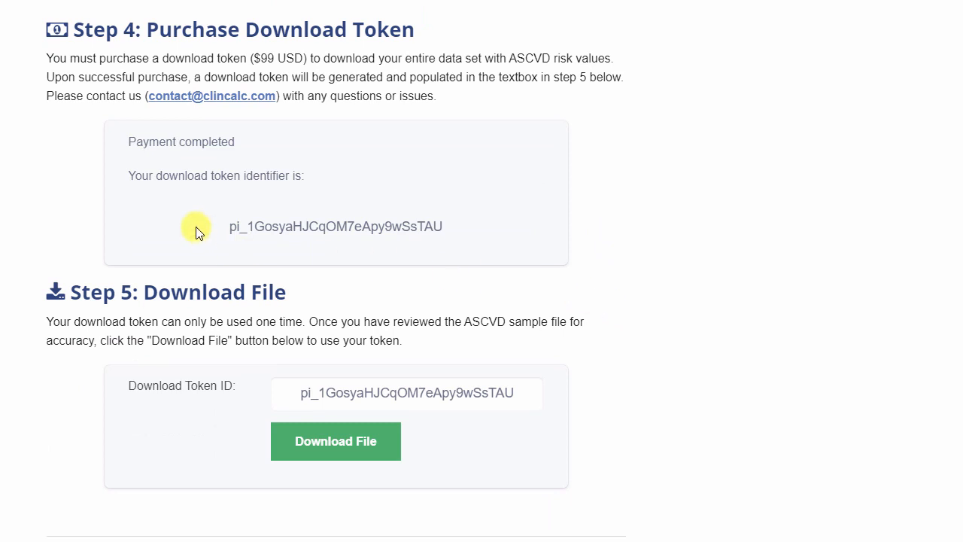
{"action": "left_click_drag", "start_coordinate": [218, 229], "coordinate": [477, 246]}
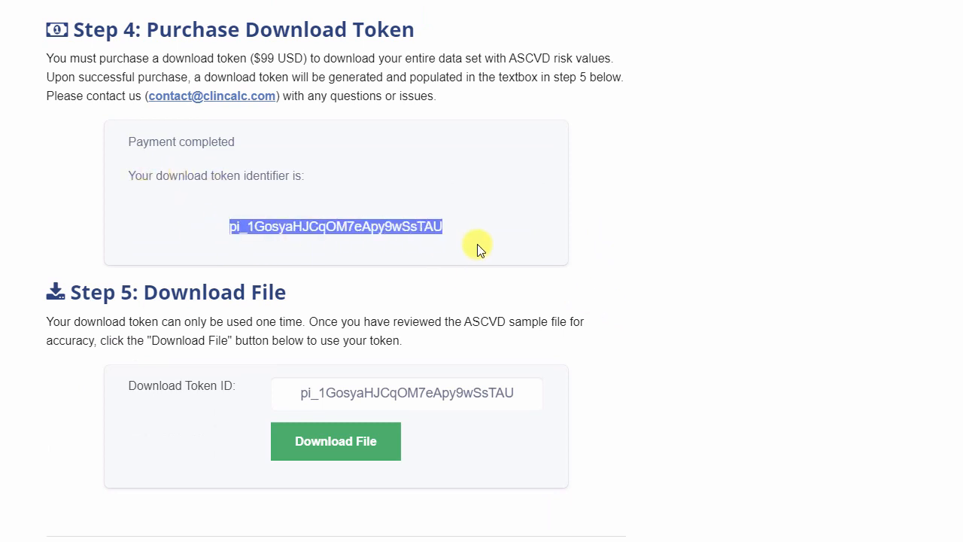
{"action": "left_click", "coordinate": [497, 242]}
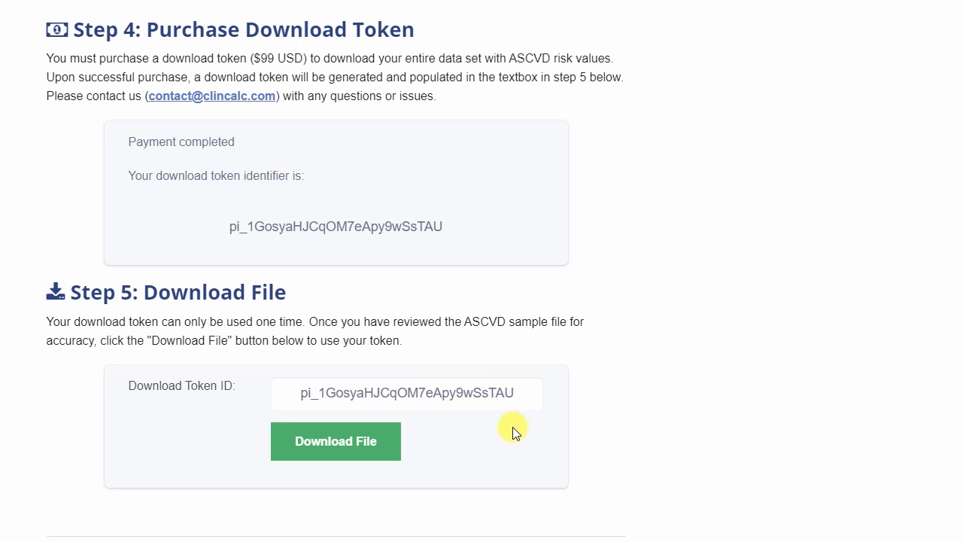
Download the full data file with ASCVD values using the token
{"action": "left_click", "coordinate": [355, 449]}
{"action": "scroll", "coordinate": [668, 265], "scroll_direction": "up", "scroll_amount": 6}
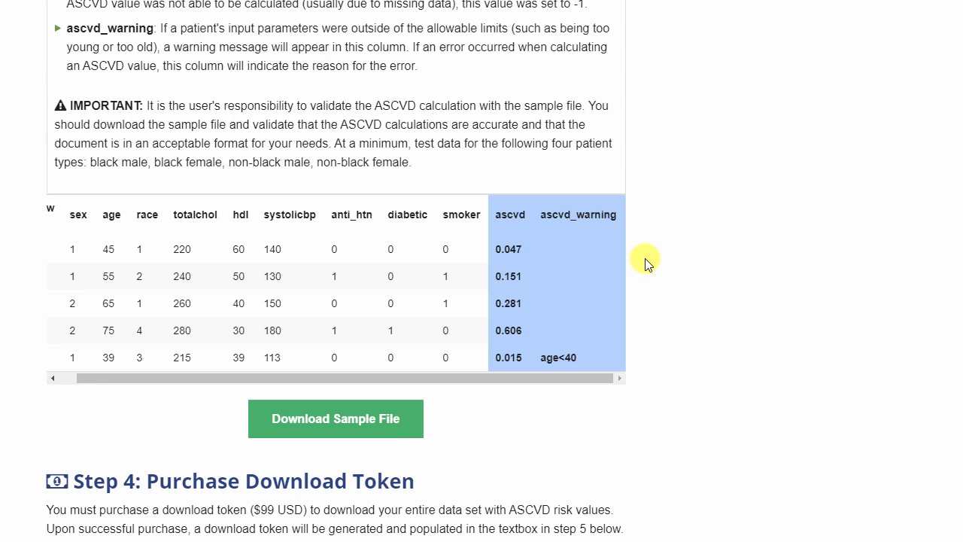
{"action": "scroll", "coordinate": [645, 259], "scroll_direction": "down", "scroll_amount": 1}
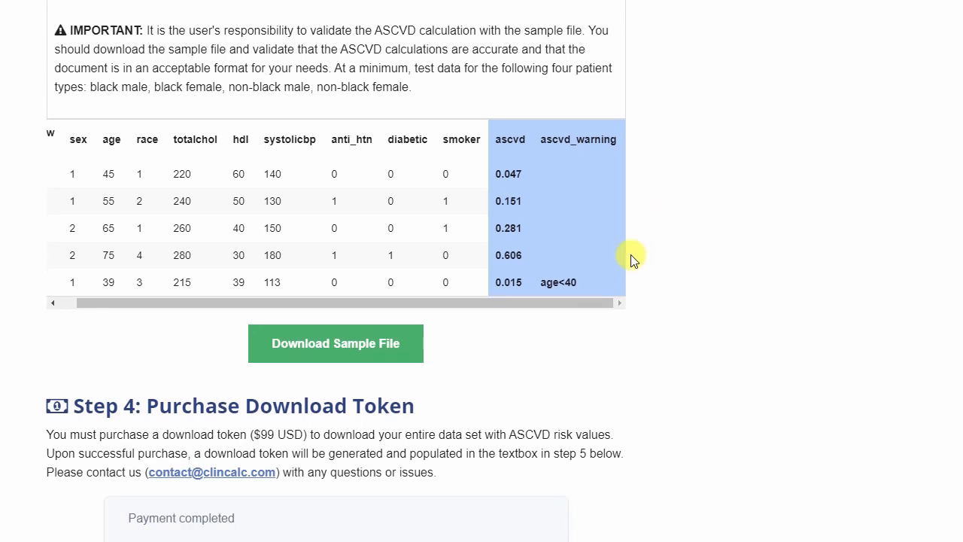